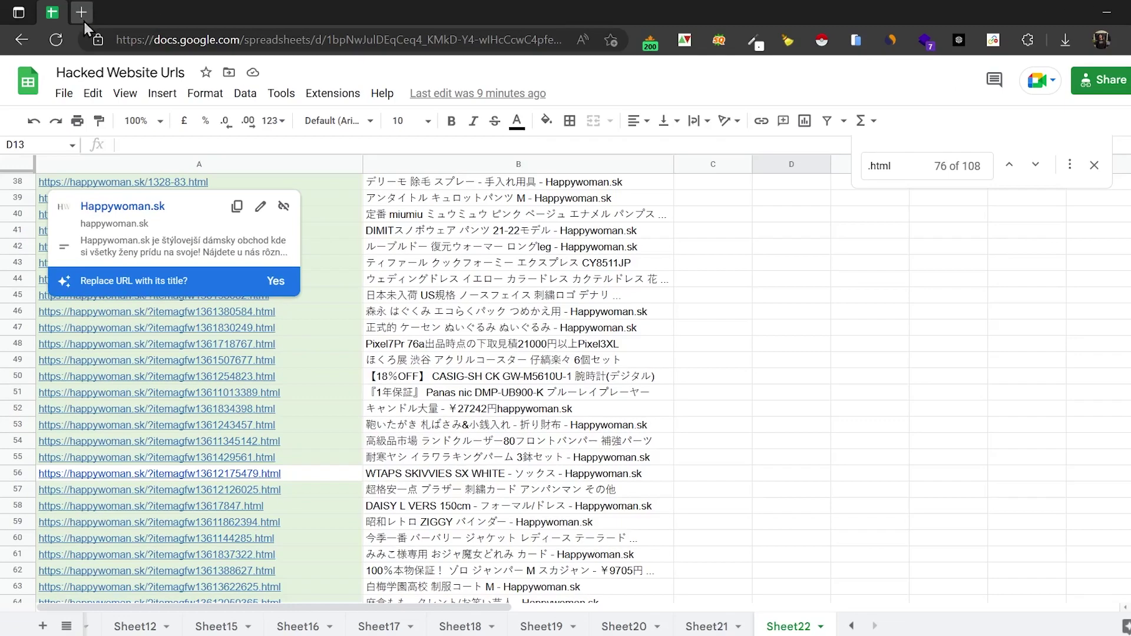
Search 'google search console' in a new Edge tab and open the Google Search Console Tools page
left_click(83, 20)
type("googlrs")
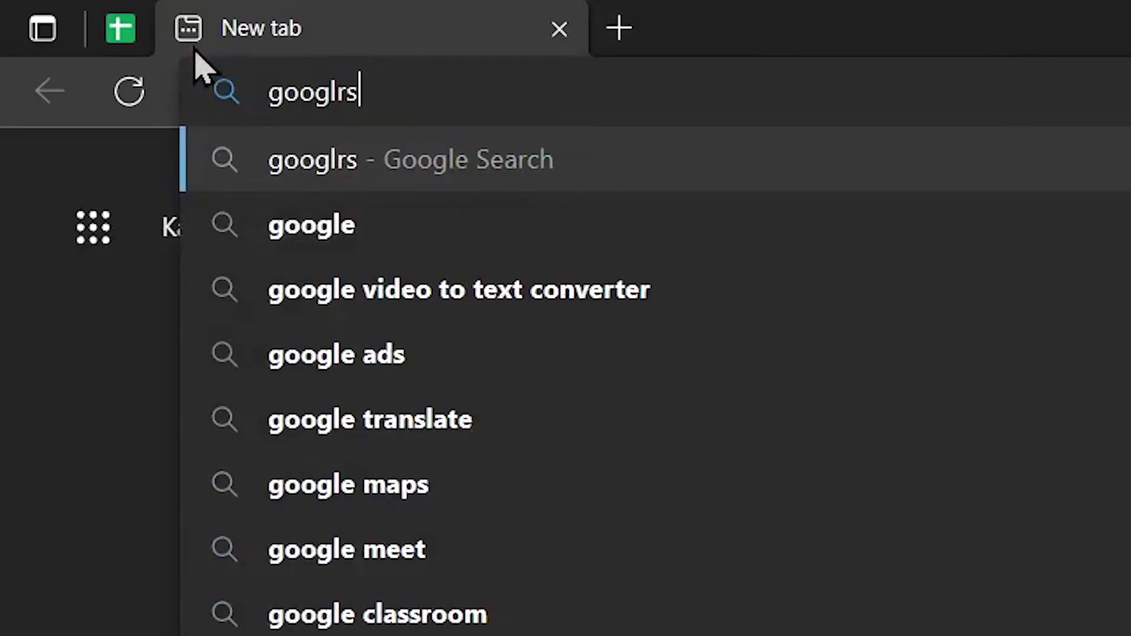
key("BackSpace")
key("BackSpace")
type("e sea")
key("Down")
key("Down")
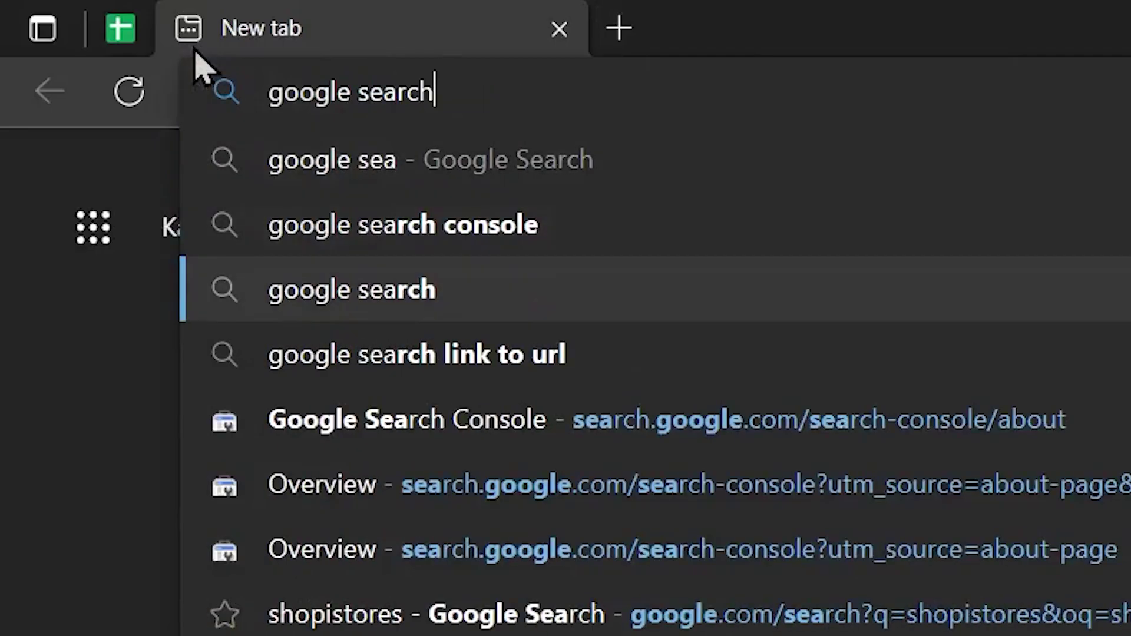
key("Up")
key("Return")
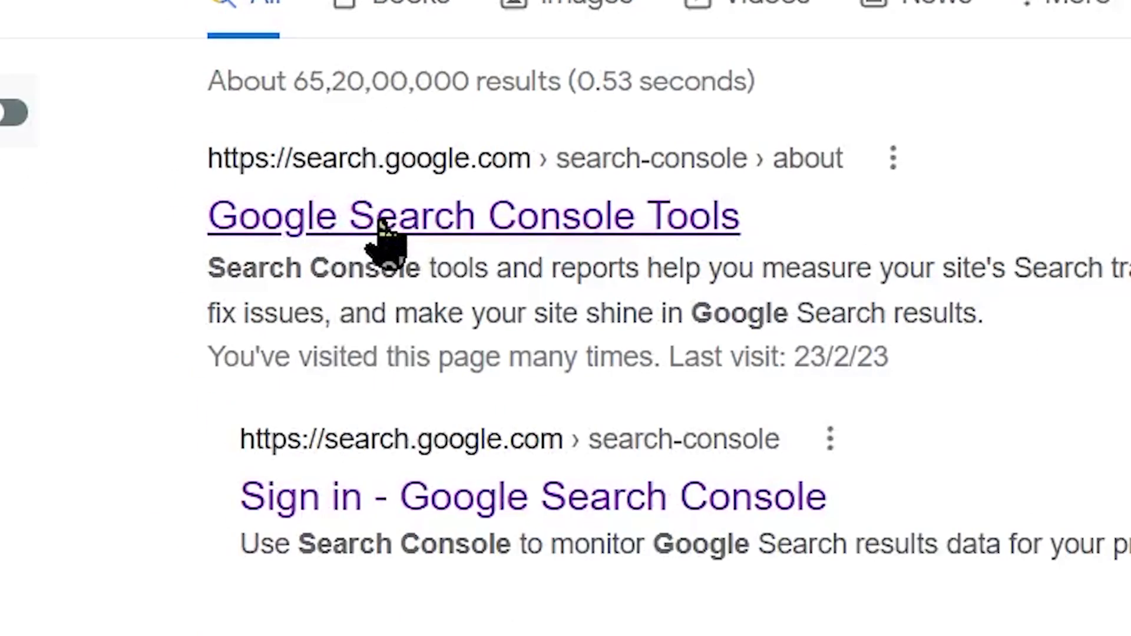
left_click(300, 218)
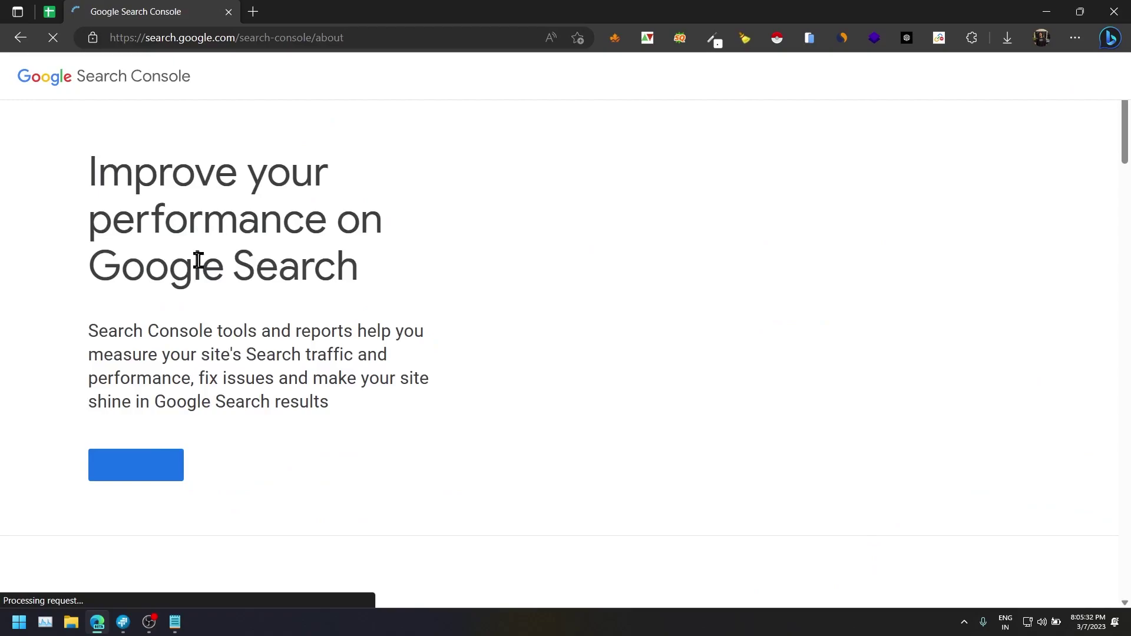
Enter Search Console, go to happywoman.sk's Removals page, and cancel the New Request dialog
left_click(143, 459)
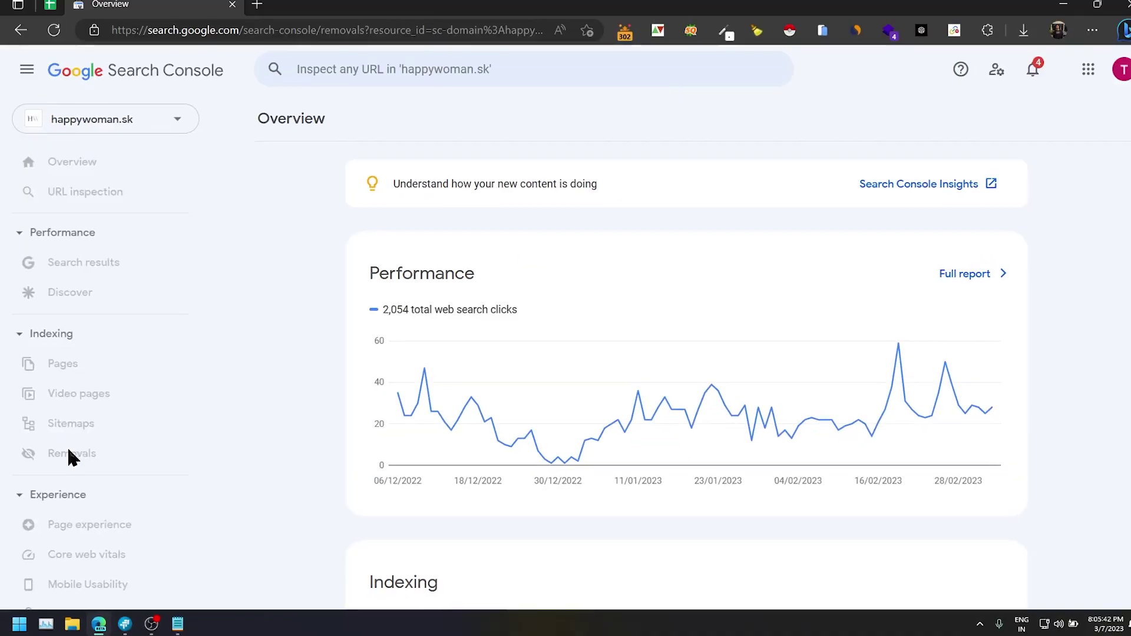
left_click(68, 454)
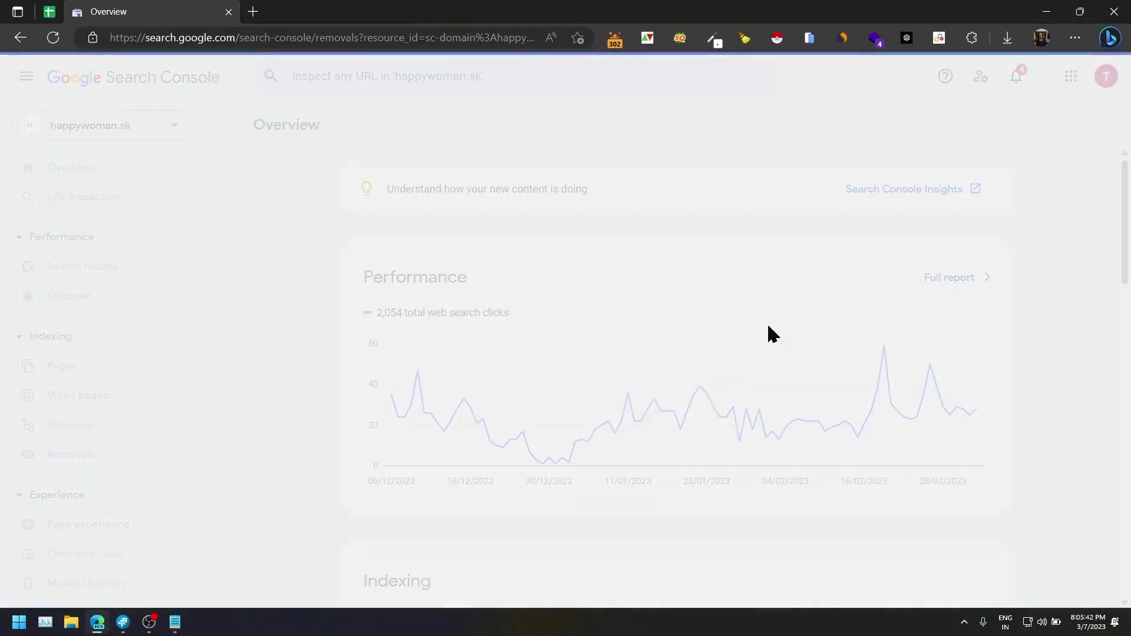
left_click(957, 246)
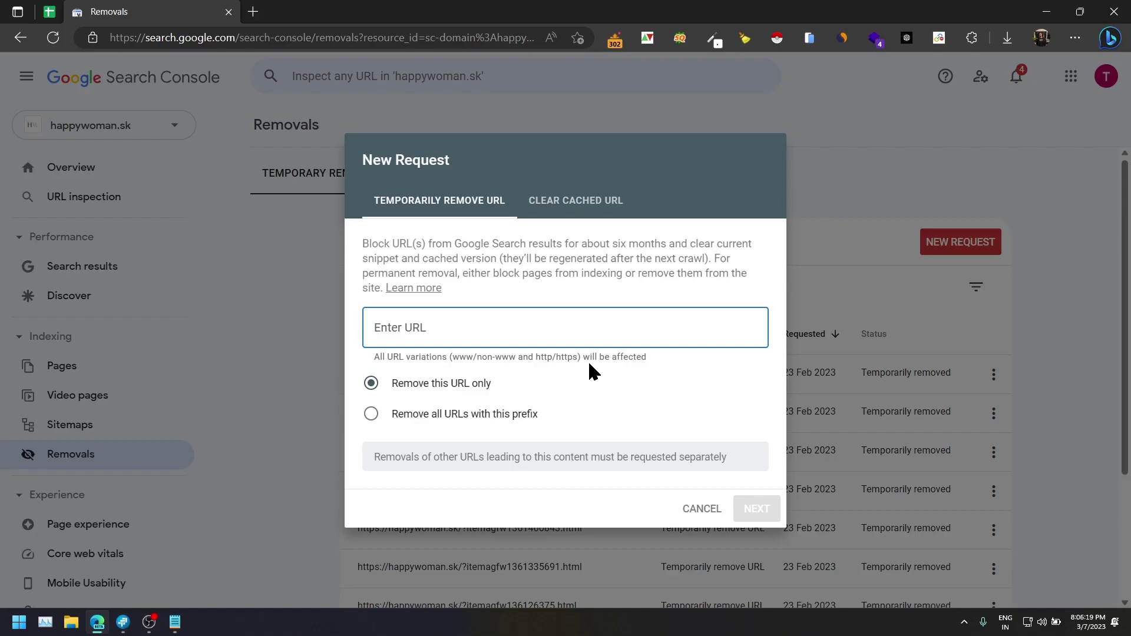
left_click(265, 353)
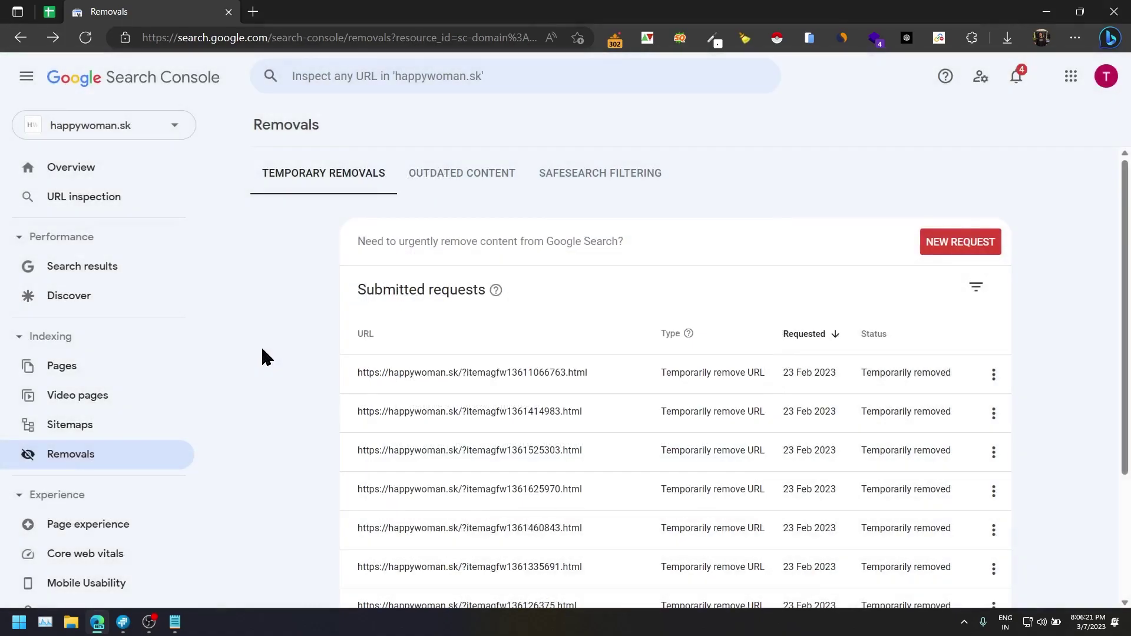
Open the Google & Bing Bulk Url Removal extension from the Edge toolbar
left_click(939, 37)
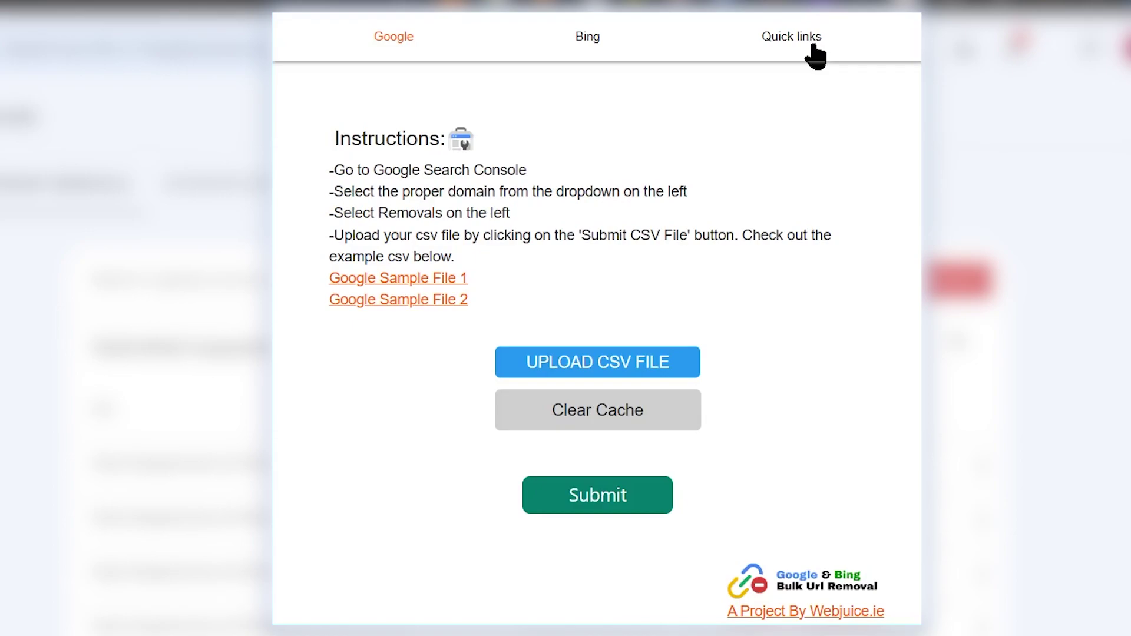
View the extension's Quick links, then return to its Google removal instructions
left_click(813, 48)
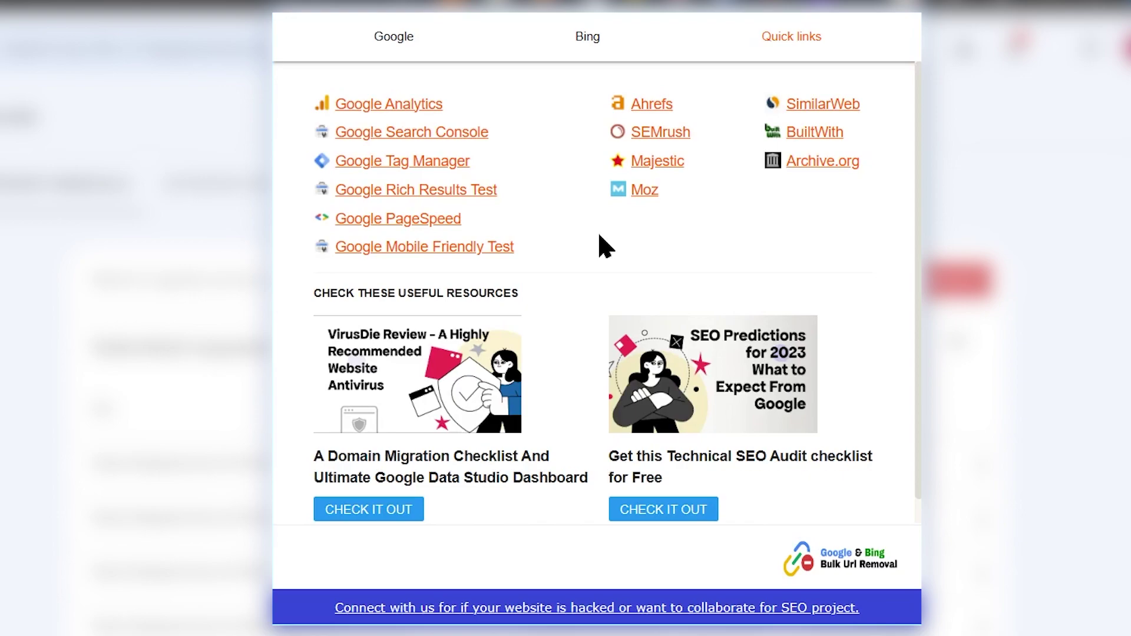
left_click(424, 56)
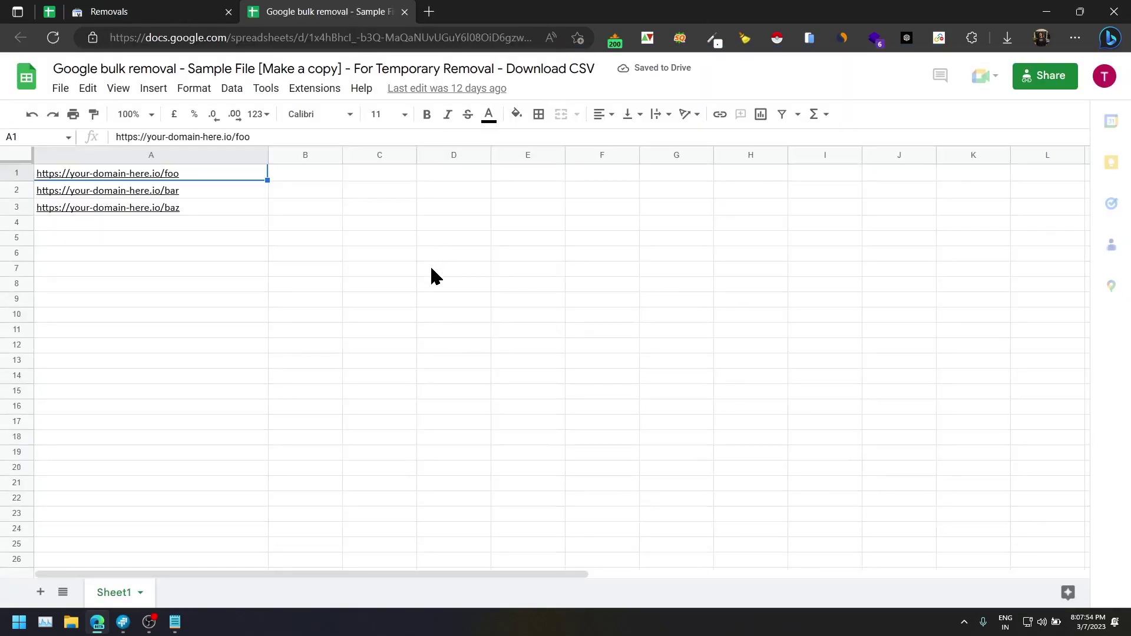
Select Sample File 1's URLs, then inspect Sample File 2's remove-url, url-only and prefix values
left_click(222, 273)
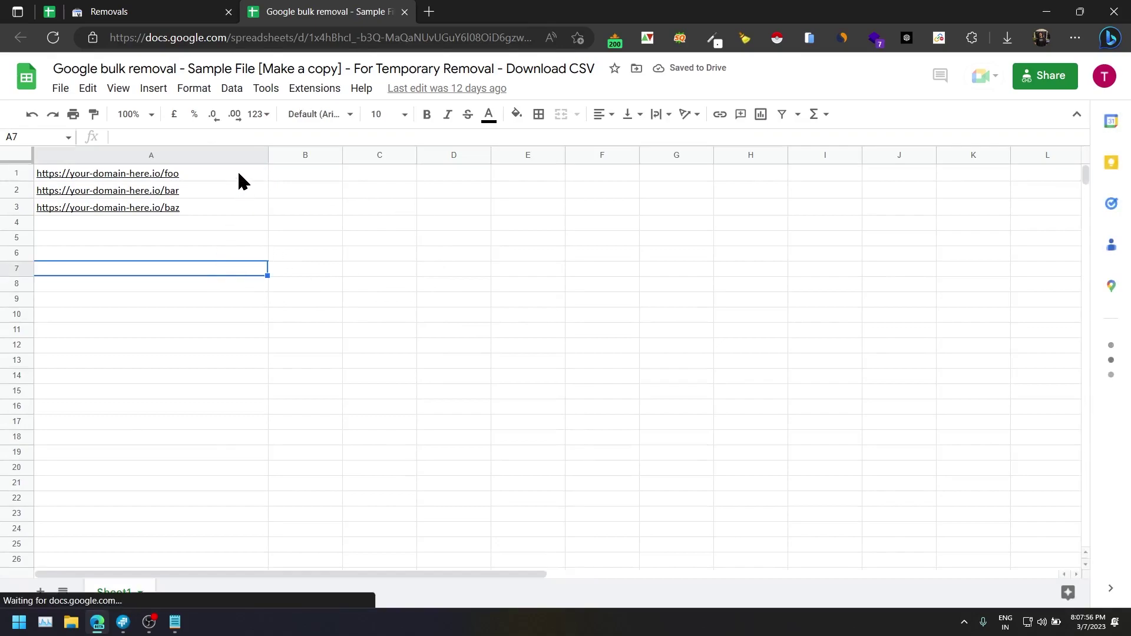
left_click_drag(242, 177, 240, 442)
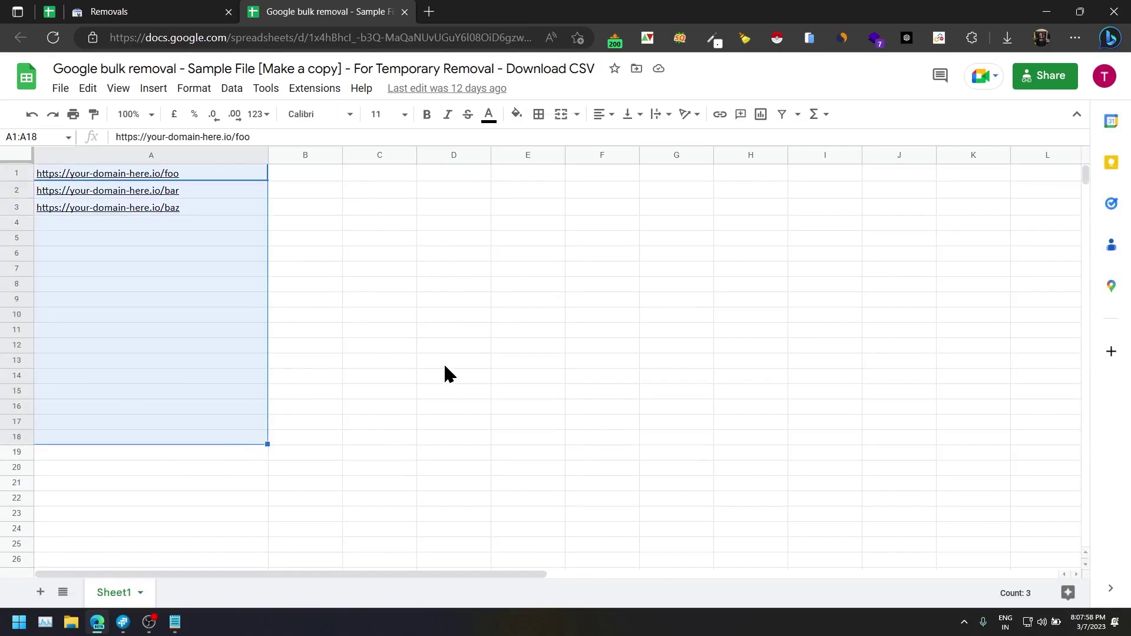
left_click(119, 15)
left_click(939, 38)
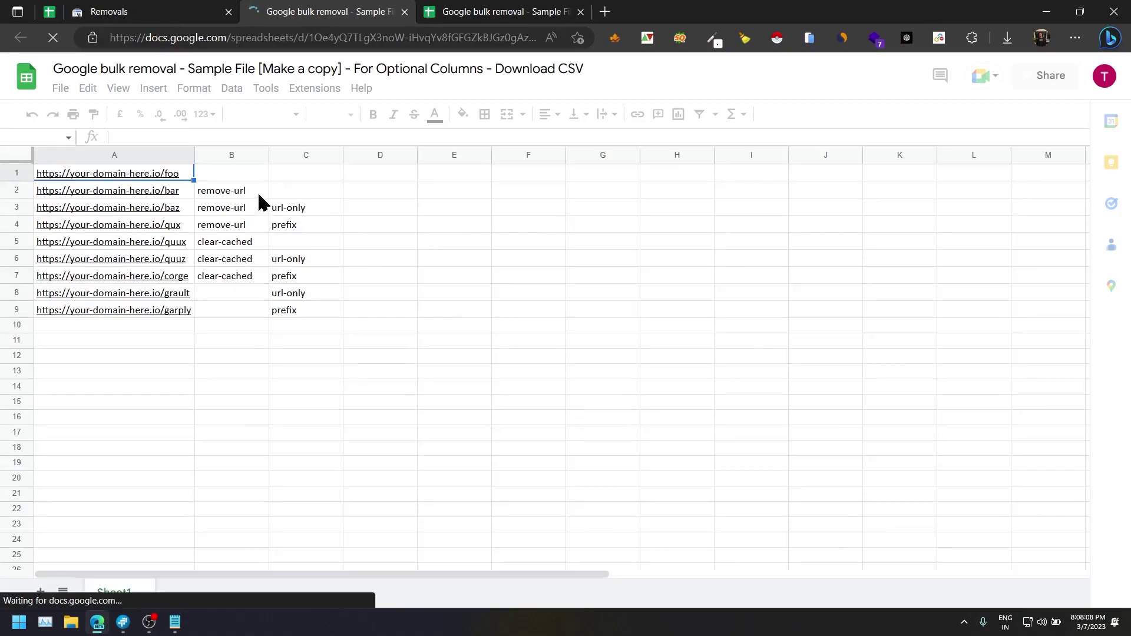
left_click(257, 192)
left_click(317, 212)
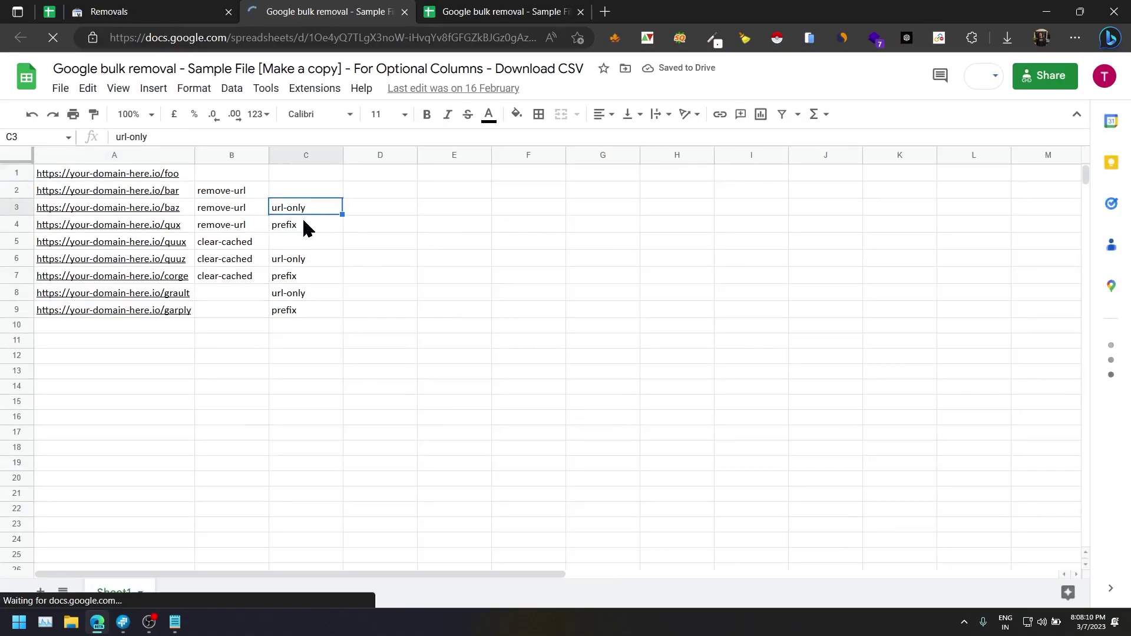
left_click(304, 229)
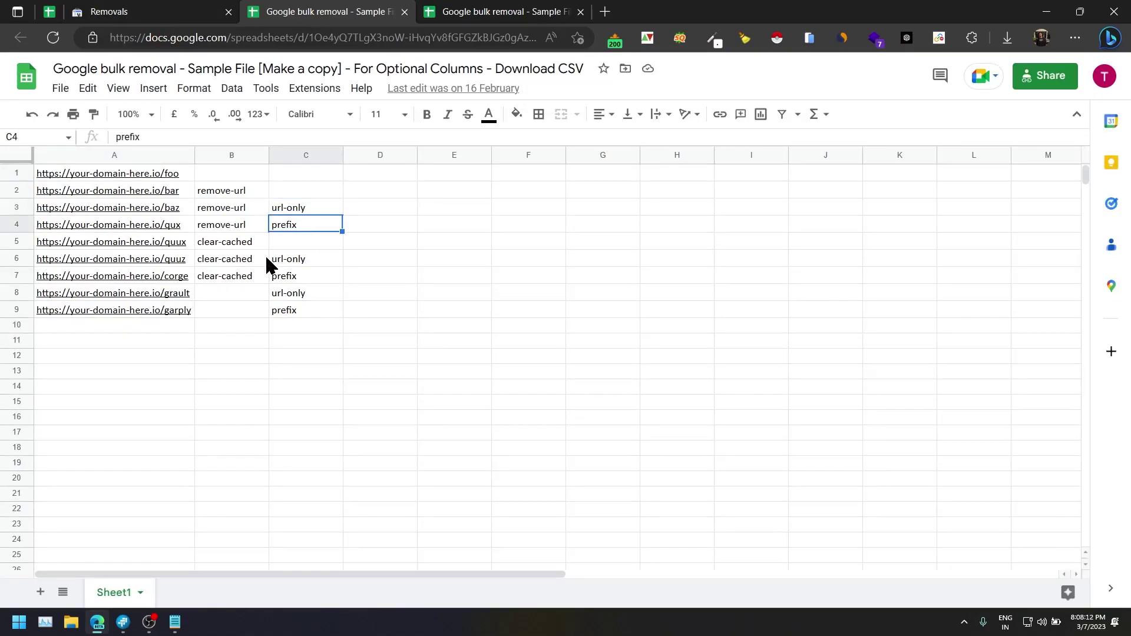
Close the Optional Columns sample and return to the Temporary Removal sample file
left_click(404, 12)
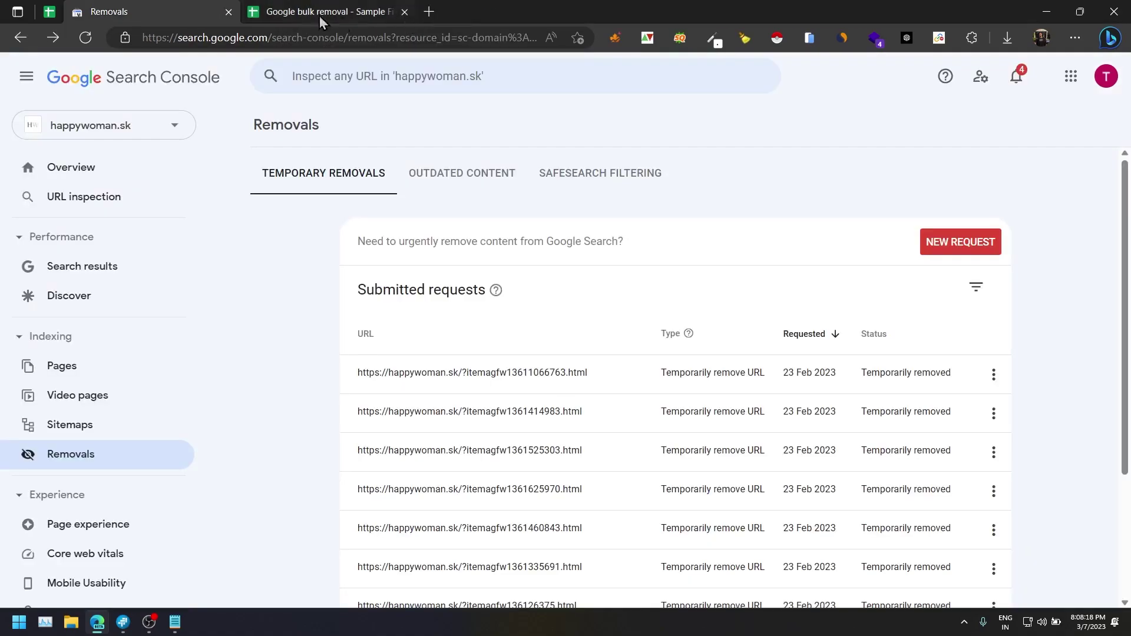
left_click(321, 12)
left_click(239, 8)
left_click(247, 9)
left_click_drag(306, 172, 310, 397)
Select all 133 hacked happywoman.sk URLs in column A of Hacked Website Urls
left_click(50, 11)
scroll(301, 283, "up", 5)
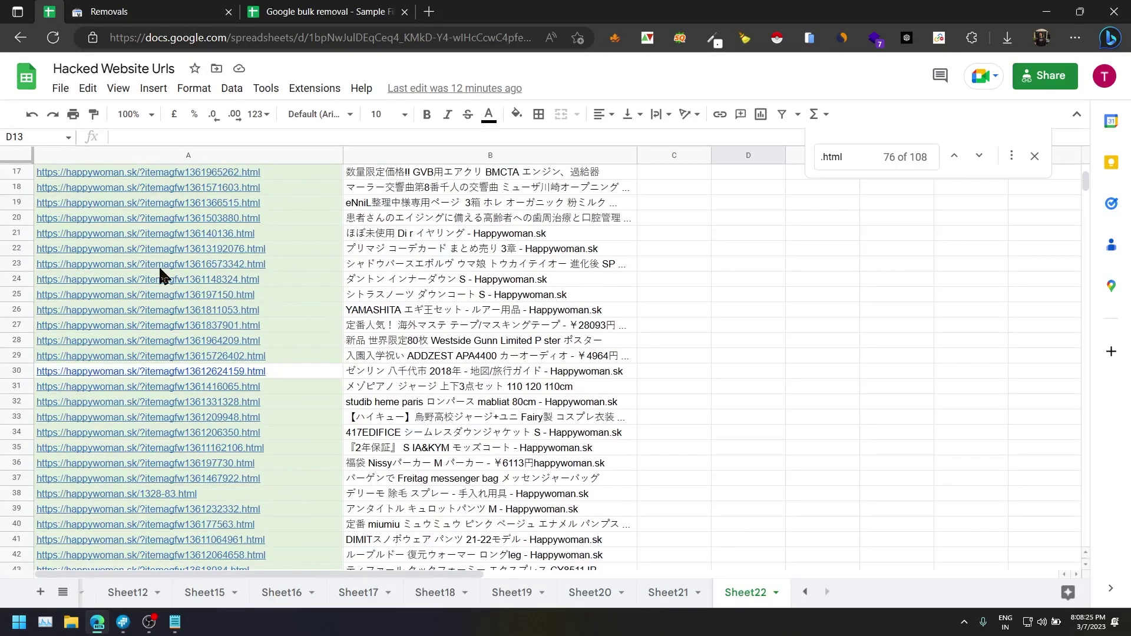
left_click(312, 190)
scroll(313, 171, "up", 2)
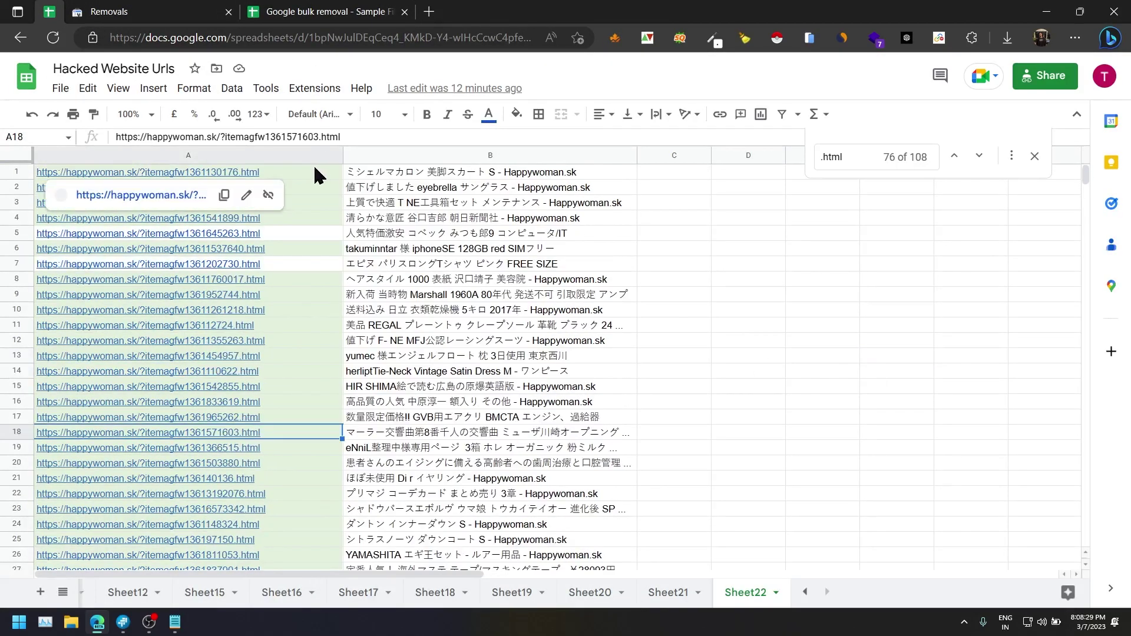
left_click_drag(259, 569, 264, 314)
Make an editable copy of the Temporary Removal sample and clear its three example URLs
left_click(324, 11)
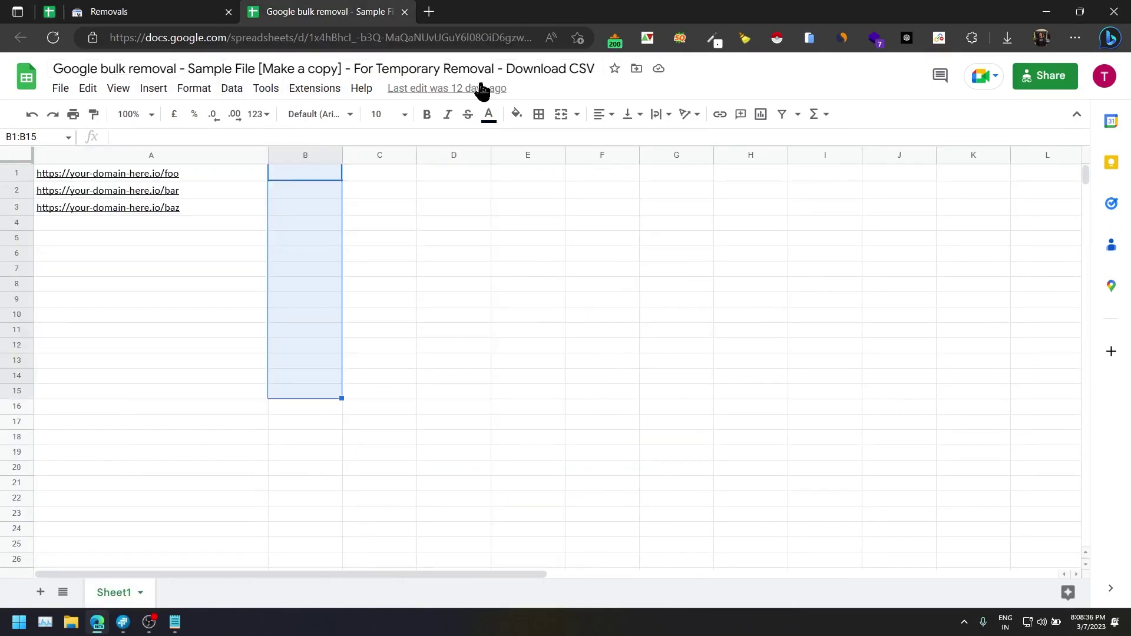
left_click(60, 88)
left_click(172, 186)
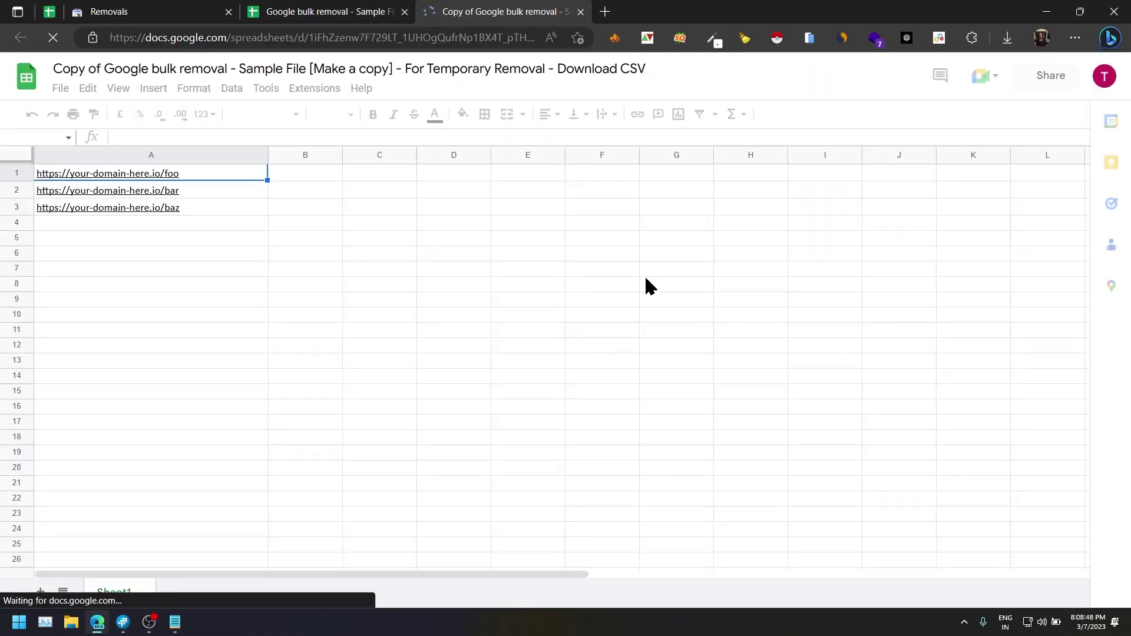
left_click(240, 159)
key("Delete")
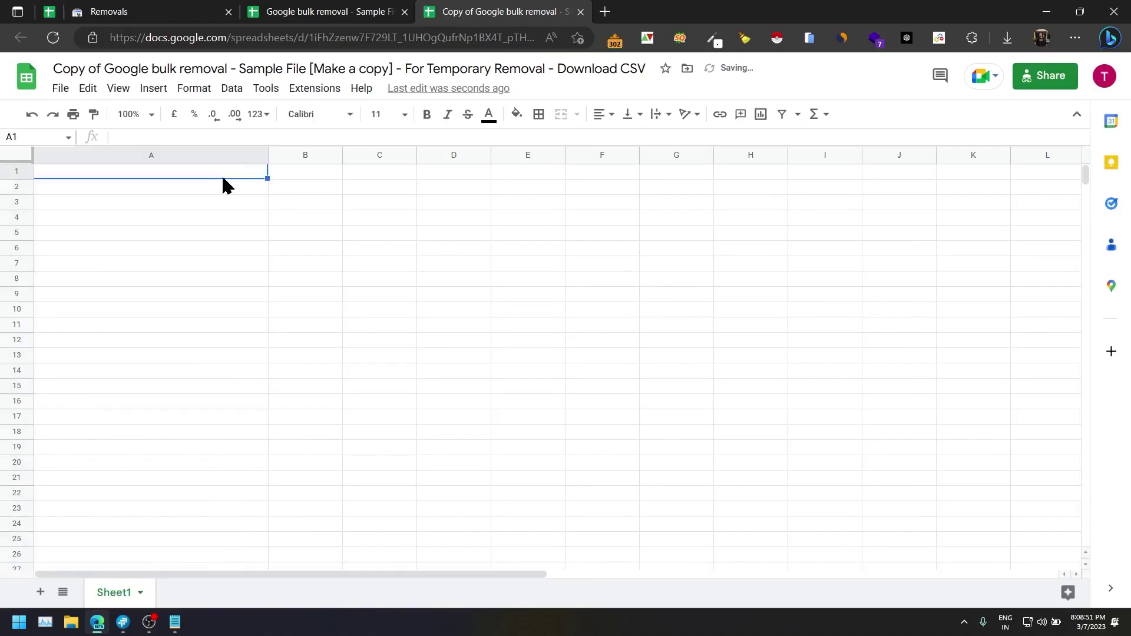
Paste the 133 hacked URLs into A1 and autofit column A's width
left_click(457, 263)
left_click(189, 174)
key("ctrl+v")
double_click(268, 155)
Try removing the links from column A's URLs, then undo it
left_click(624, 234)
left_click(202, 157)
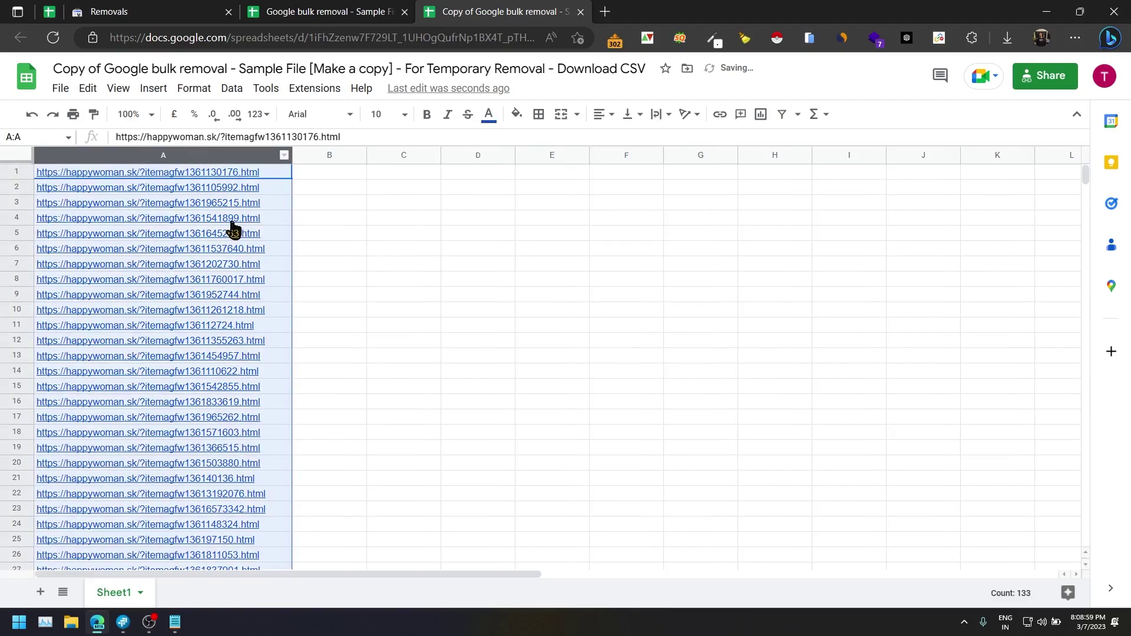
right_click(233, 156)
mouse_move(390, 589)
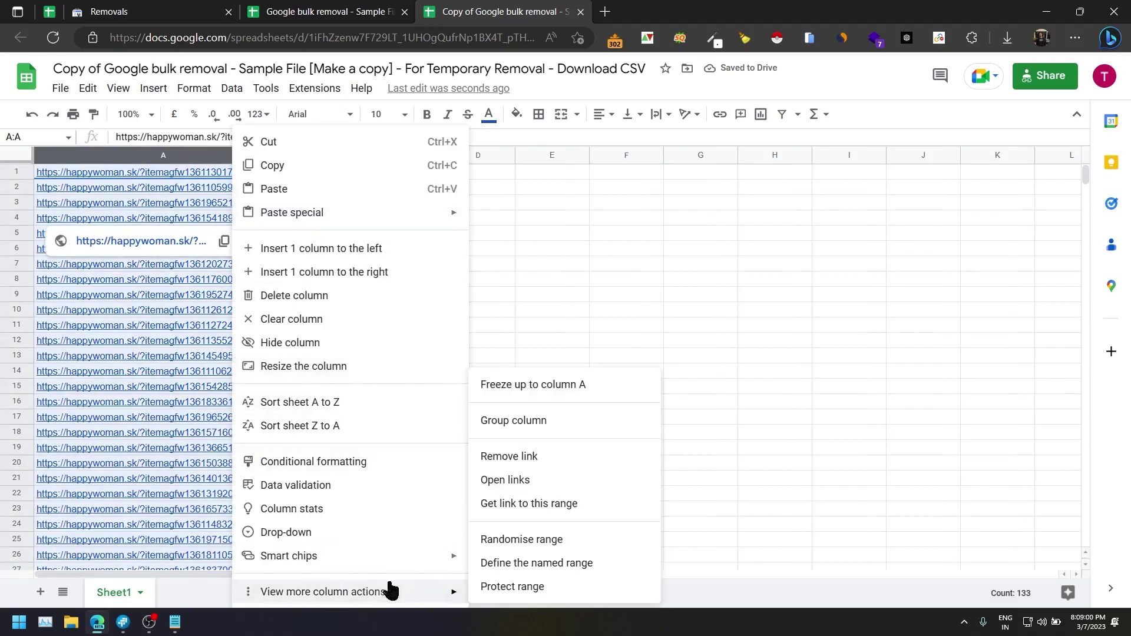
left_click(622, 464)
left_click(454, 420)
key("ctrl+z")
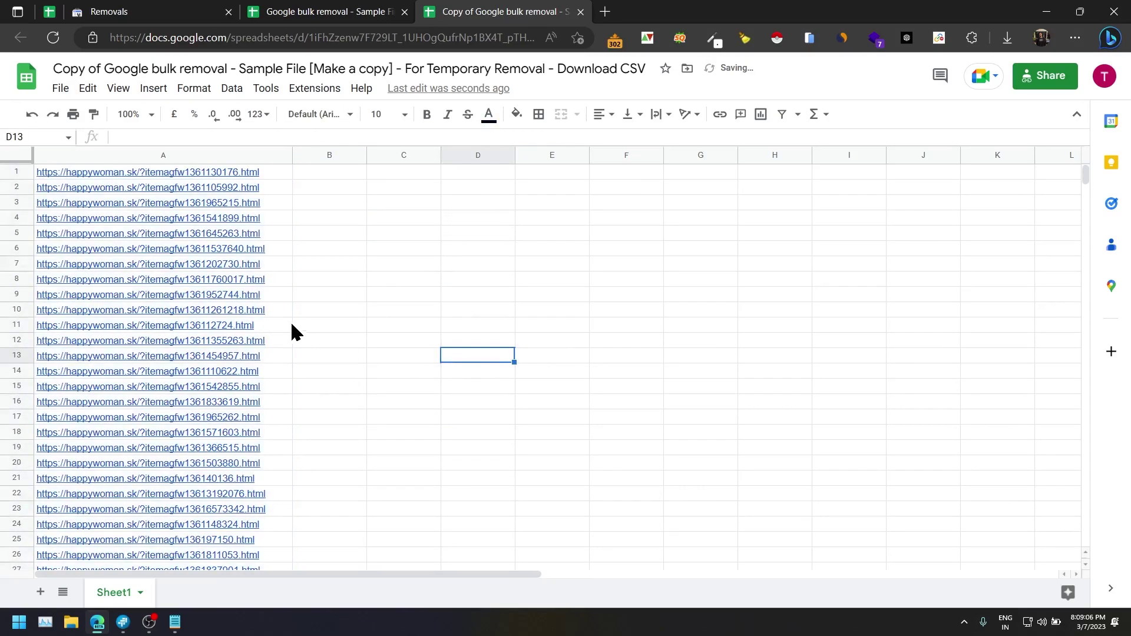
Download the sheet as Comma-separated values (.csv)
left_click(60, 88)
mouse_move(212, 268)
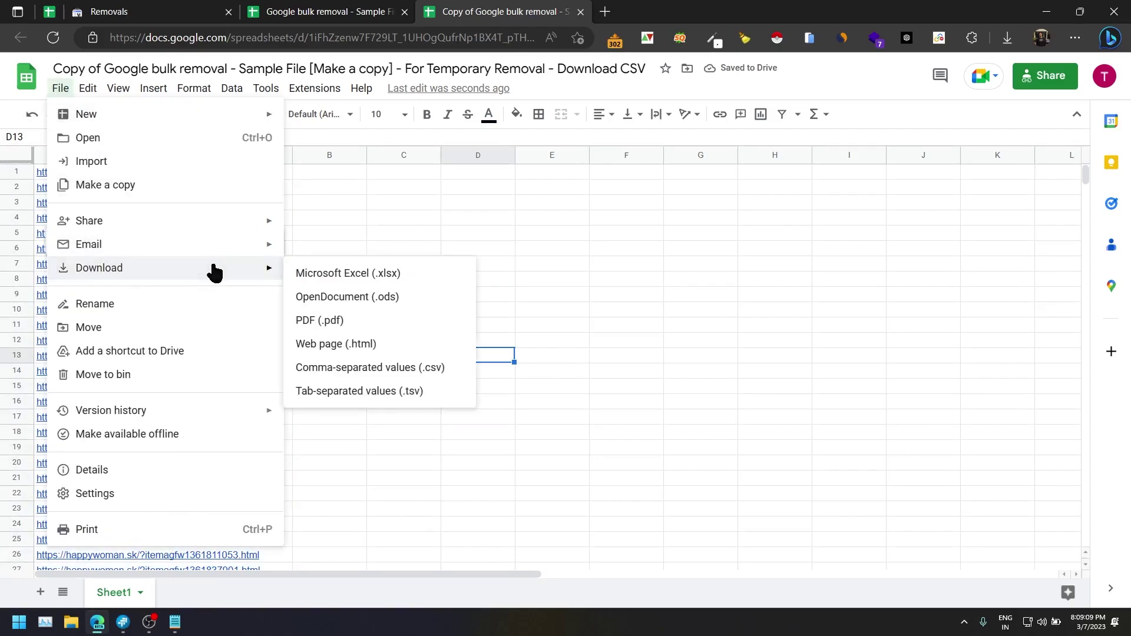
left_click(444, 368)
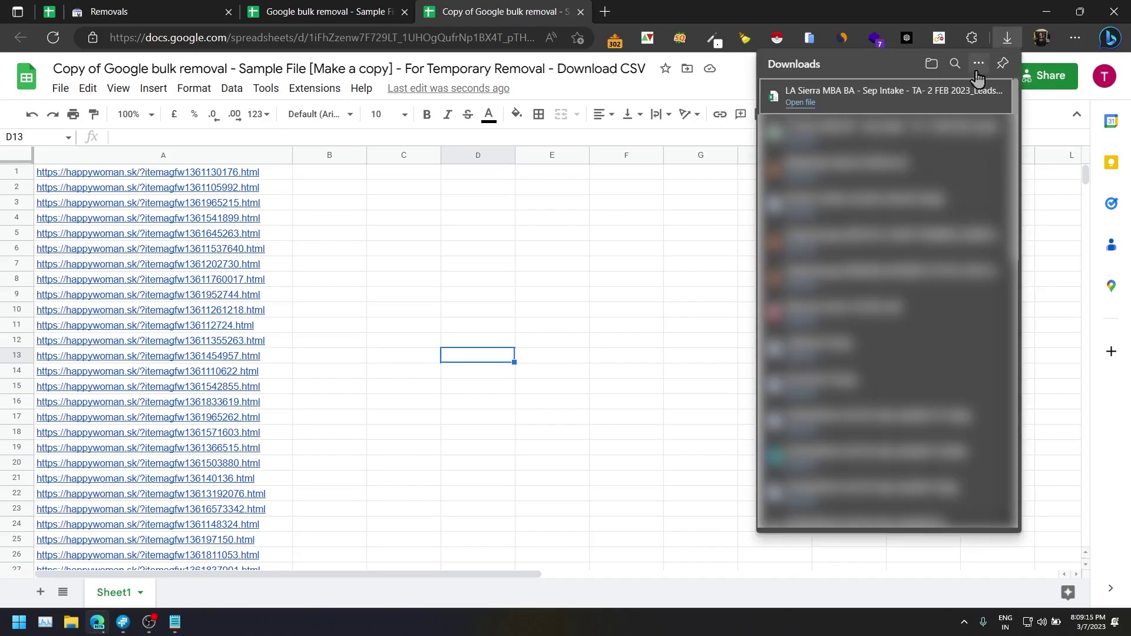
Open the downloaded CSV in Excel to check its contents, then close it
left_click(545, 311)
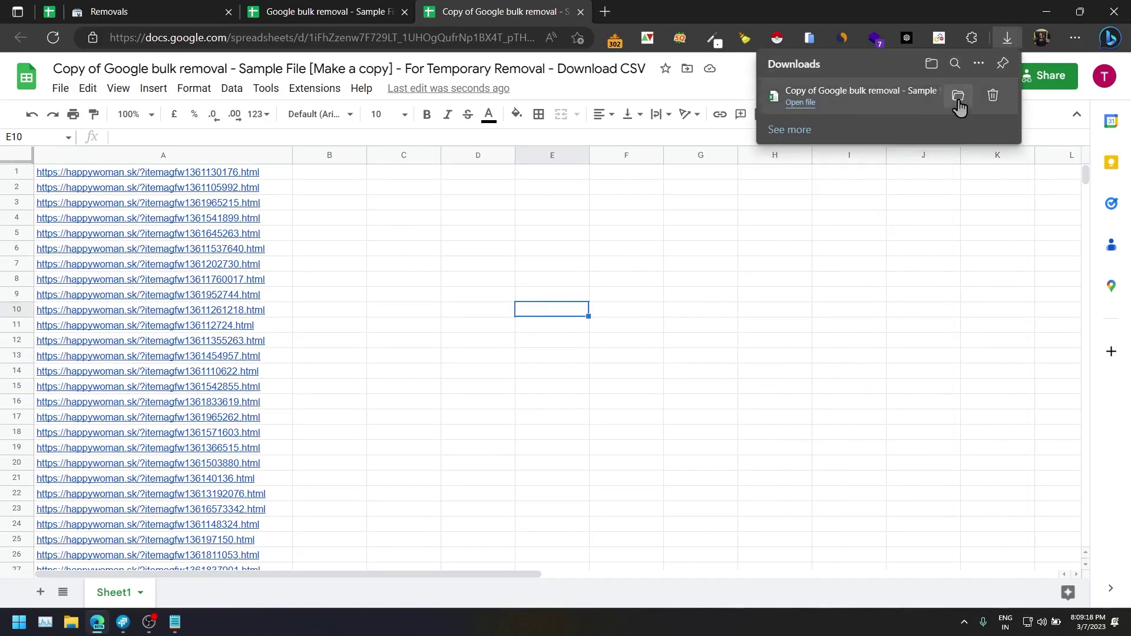
left_click(872, 104)
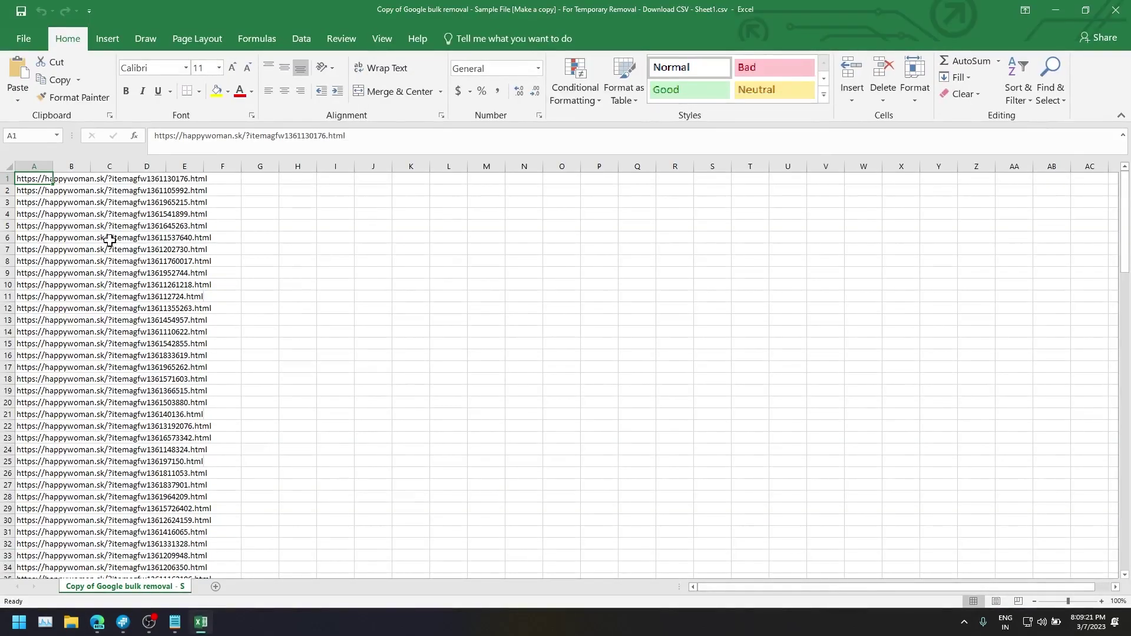
left_click(1115, 10)
Return to Search Console's Removals tab and open the Bulk Url Removal extension
left_click(324, 12)
left_click(109, 12)
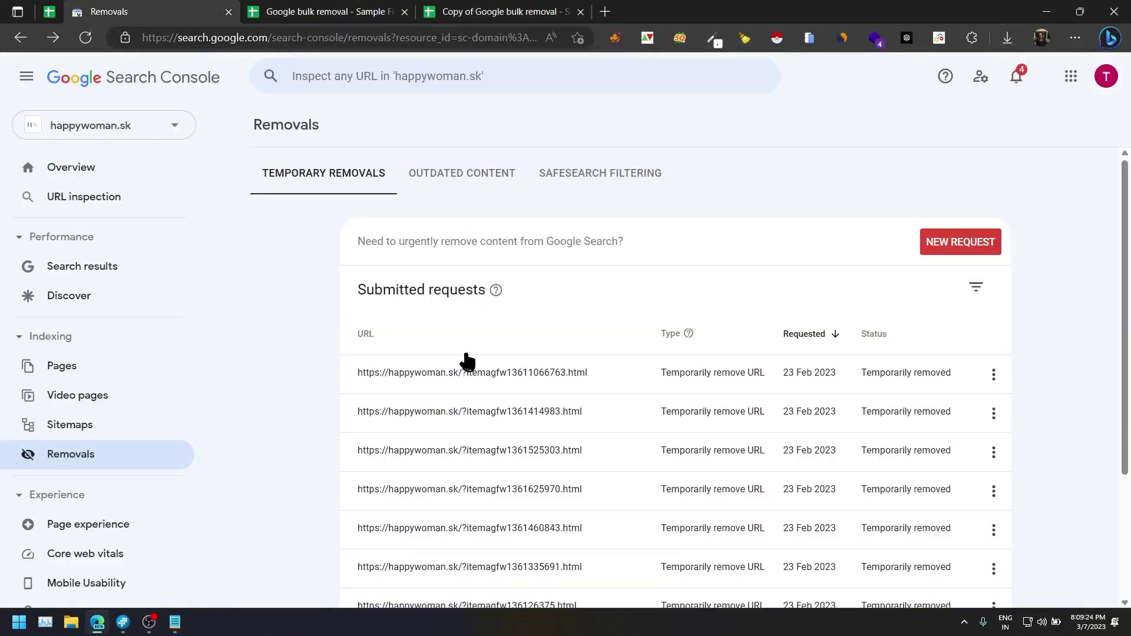
left_click(939, 38)
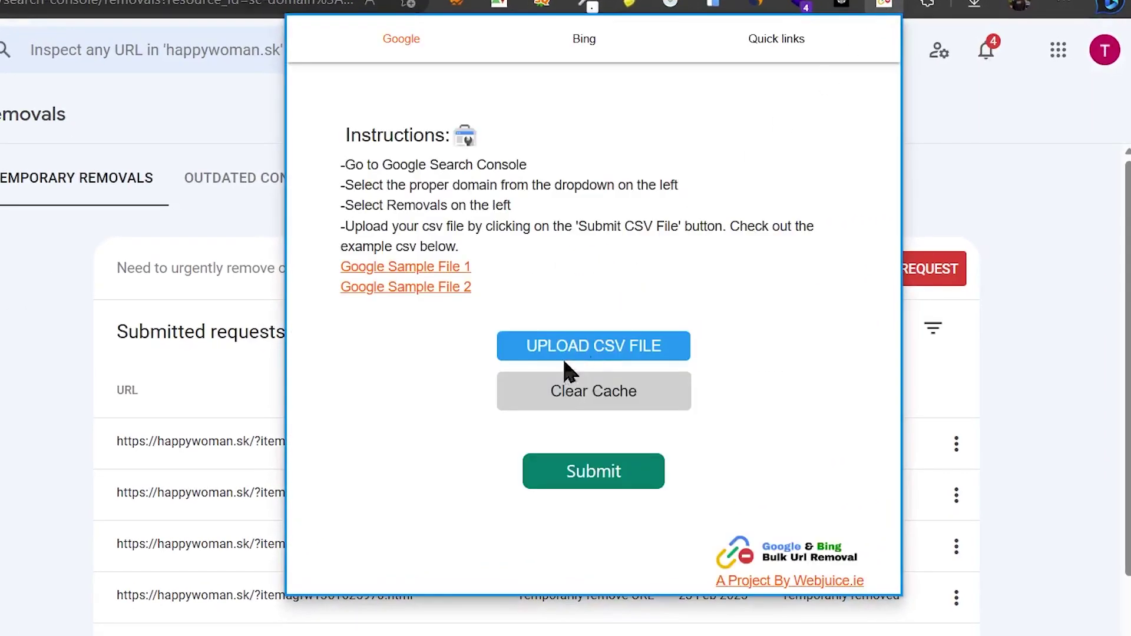
Upload the newest Sheet1 CSV, found by sorting the Details view by date
left_click(605, 352)
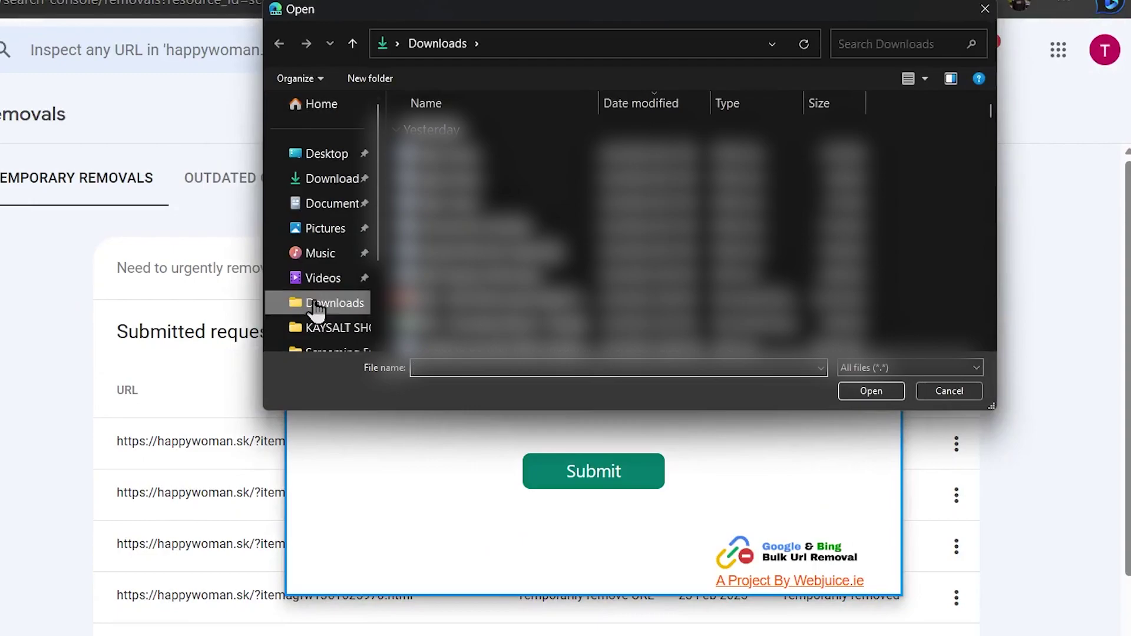
double_click(648, 9)
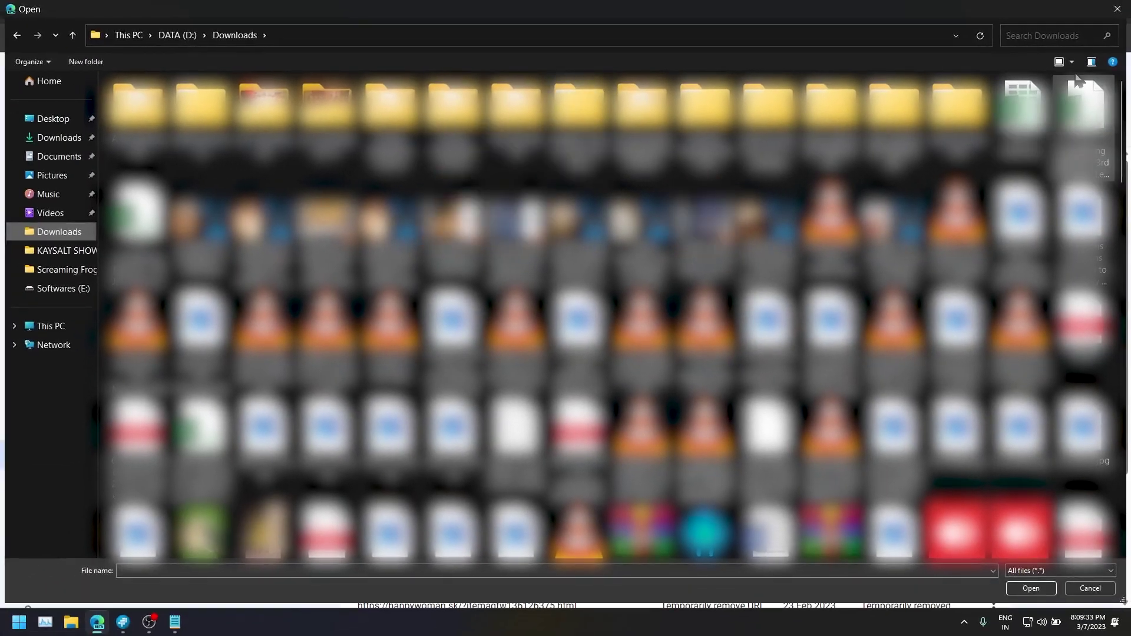
left_click(1037, 62)
left_click(1092, 139)
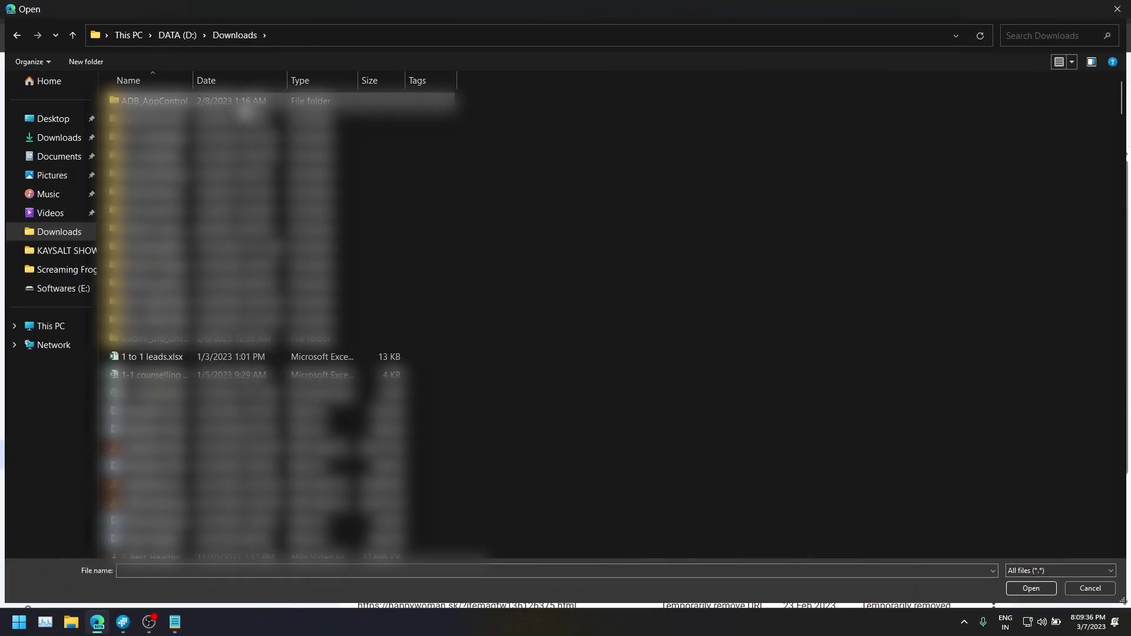
left_click(246, 83)
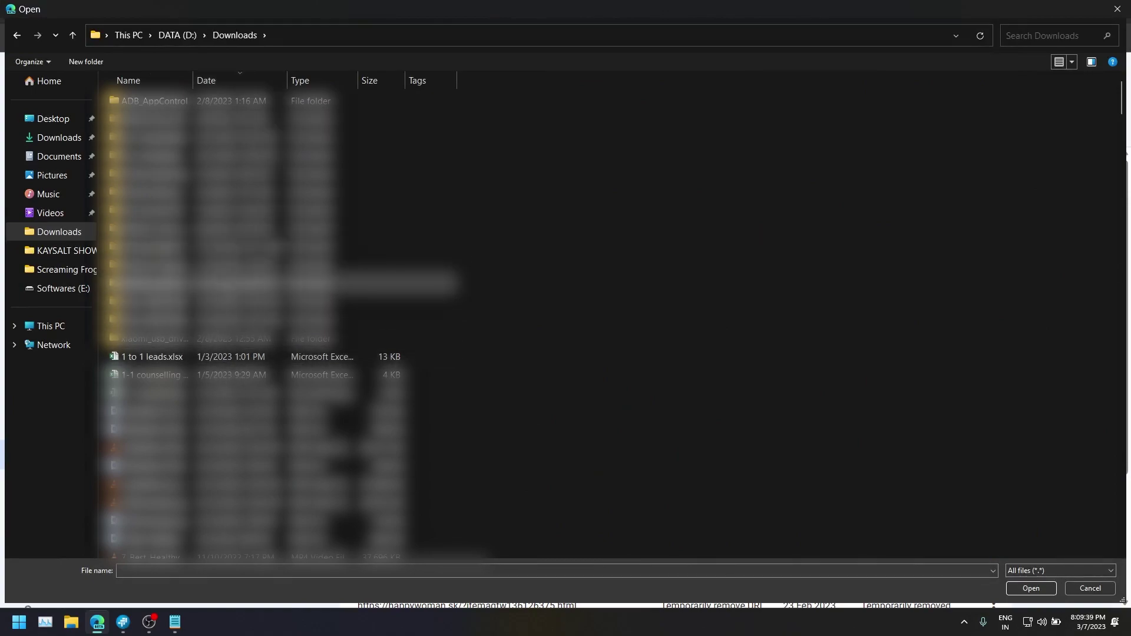
left_click(183, 357)
left_click_drag(193, 80, 489, 80)
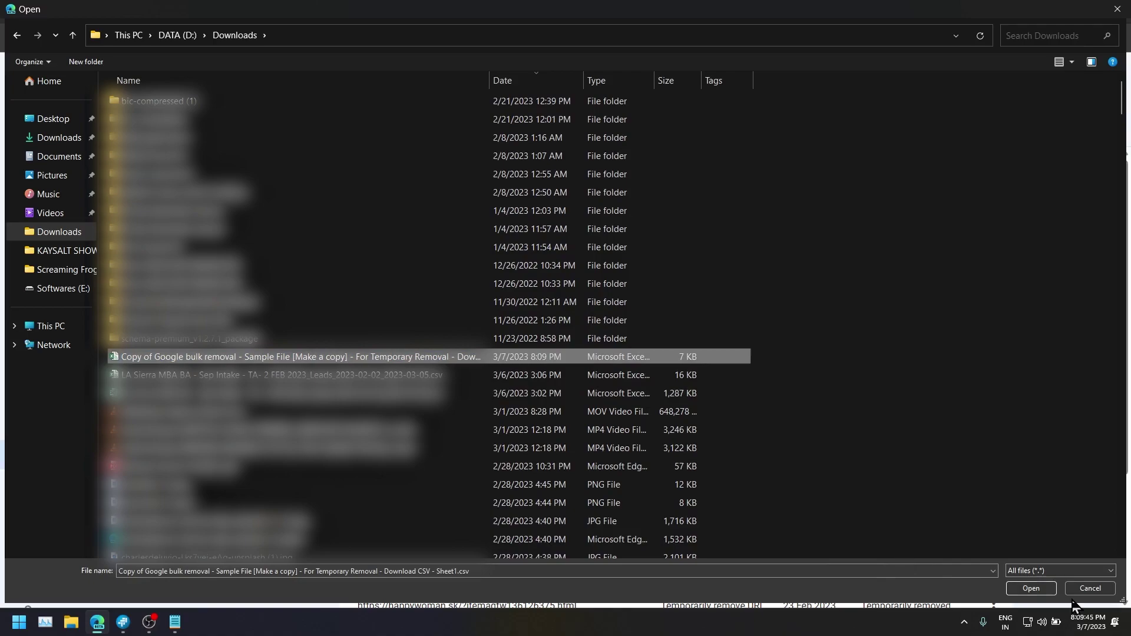
left_click(1047, 589)
Submit the CSV's URLs and confirm the 7 Mar 2023 requests show as Processing request
left_click(719, 441)
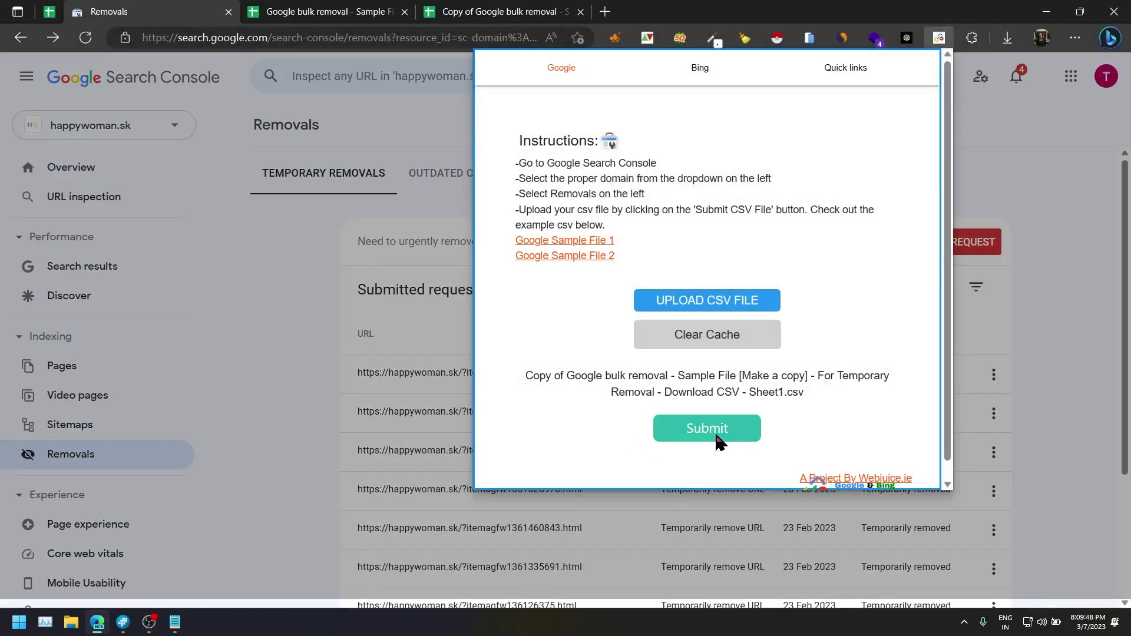
scroll(702, 440, "down", 1)
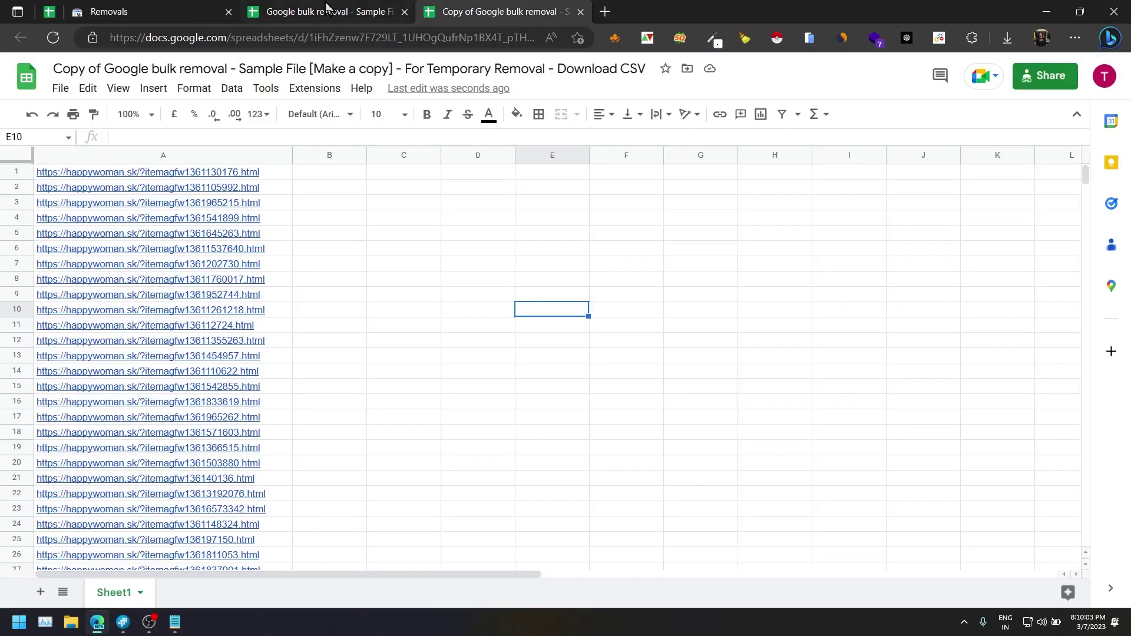
left_click(183, 13)
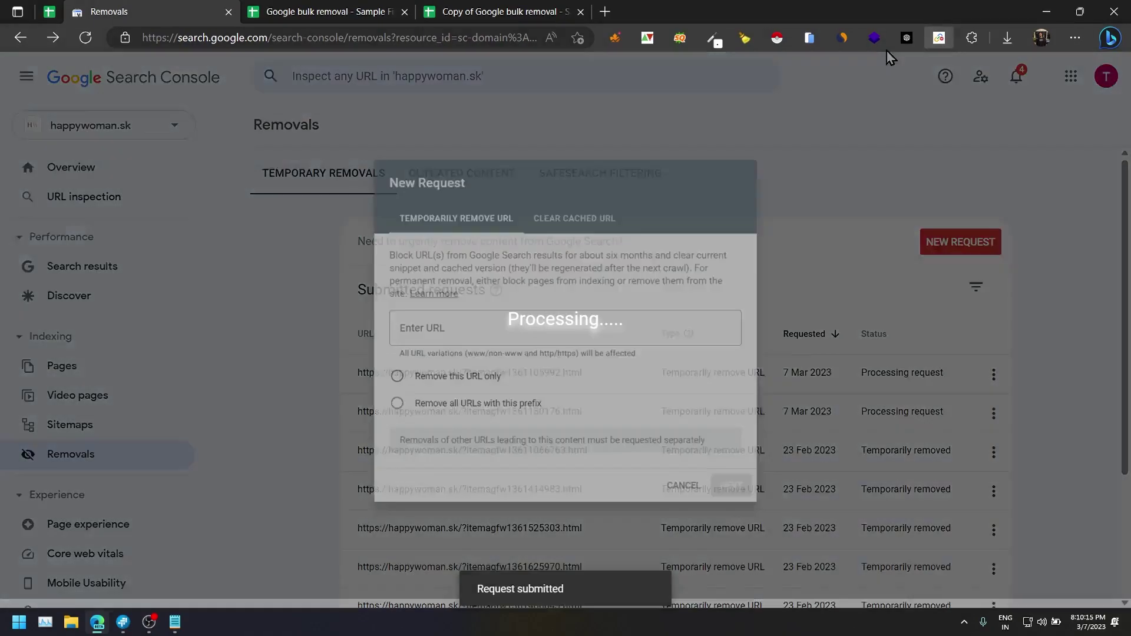
left_click(943, 35)
Browse the extension's Bing and Quick links tabs twice, finishing on the Google upload instructions
left_click(729, 87)
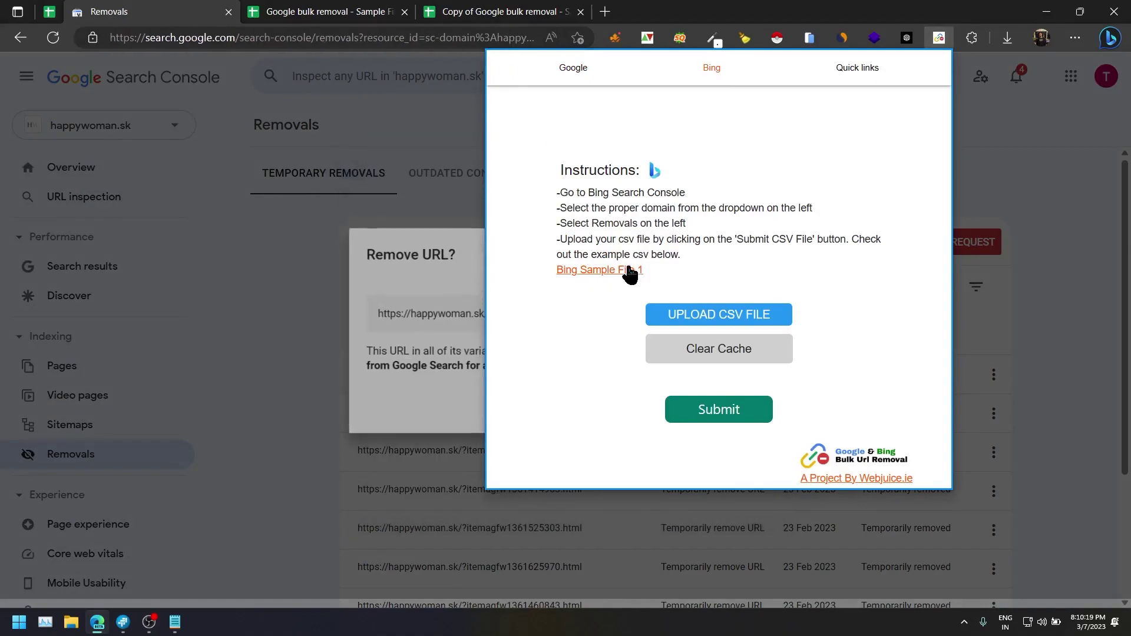
left_click(864, 79)
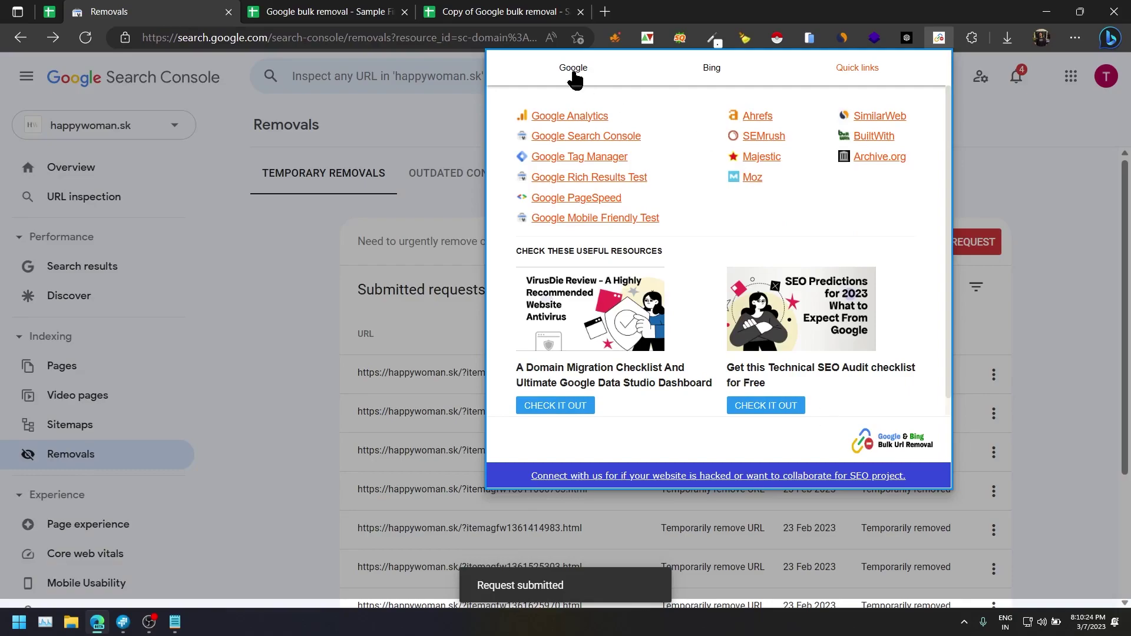
left_click(574, 70)
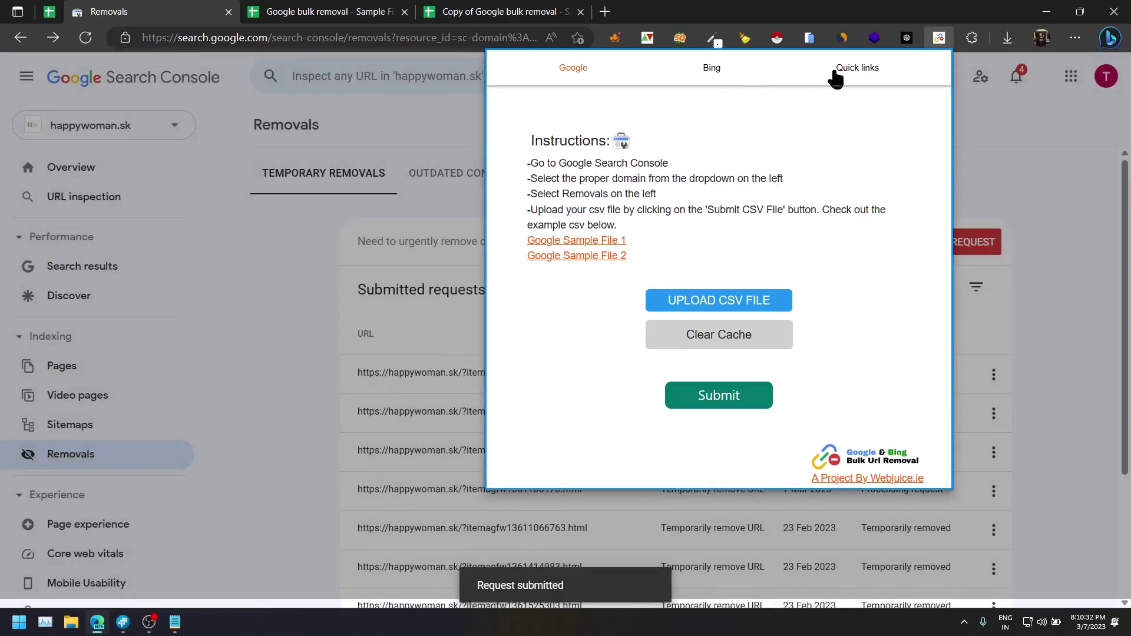
left_click(835, 77)
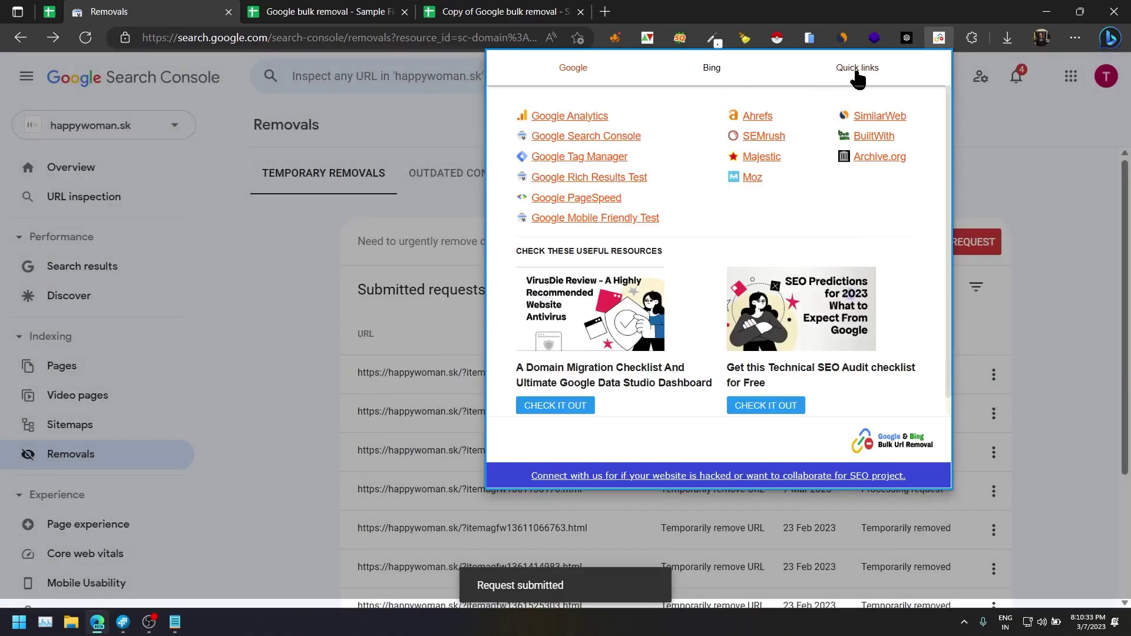
left_click(710, 79)
left_click(572, 76)
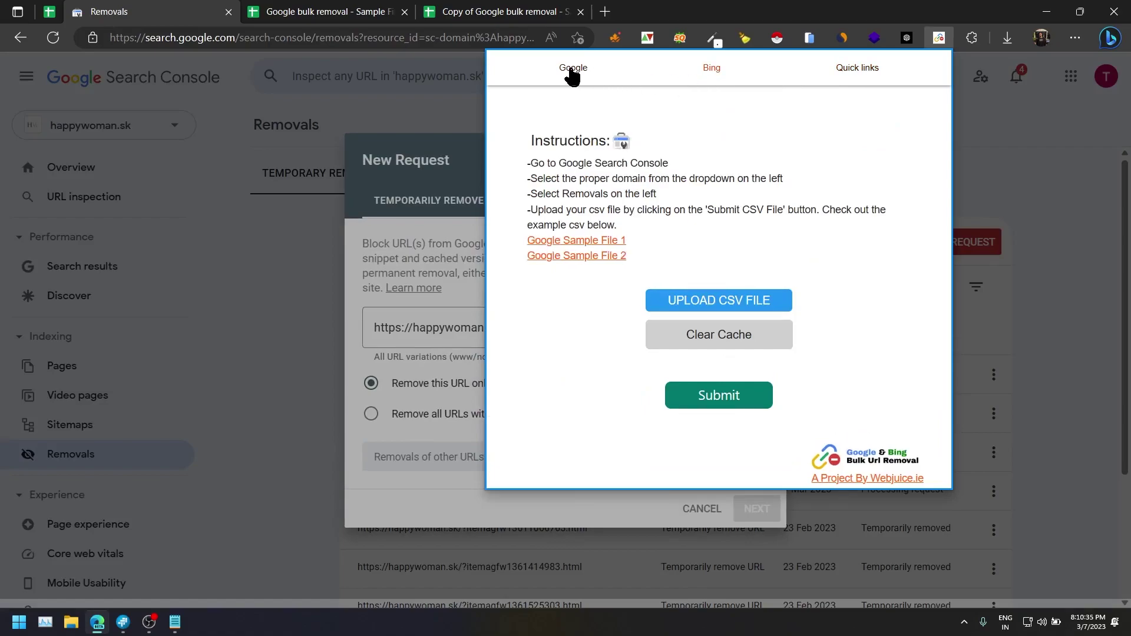